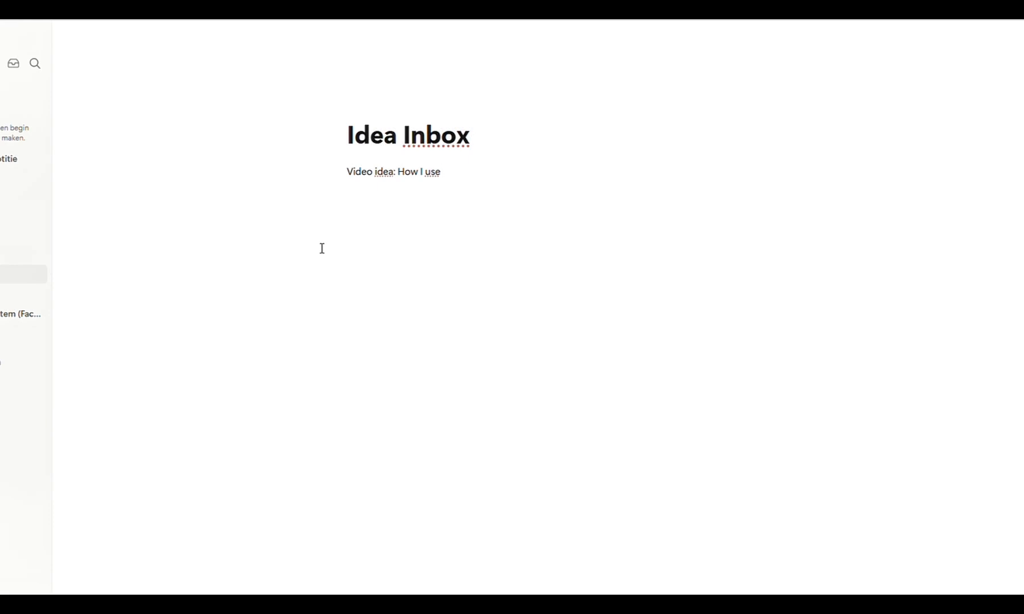
Step: Complete the first idea with "AI for meeting notes" and add "Try Perplexity for research workflow" below it in the Idea Inbox
type("AI for meeting notes")
key("Return")
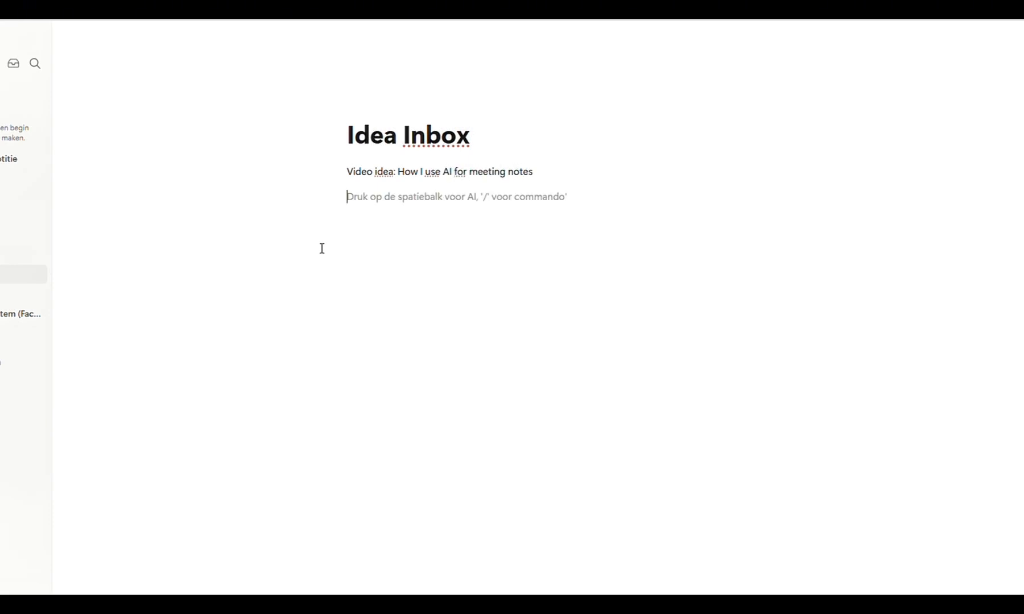
type("Try Per")
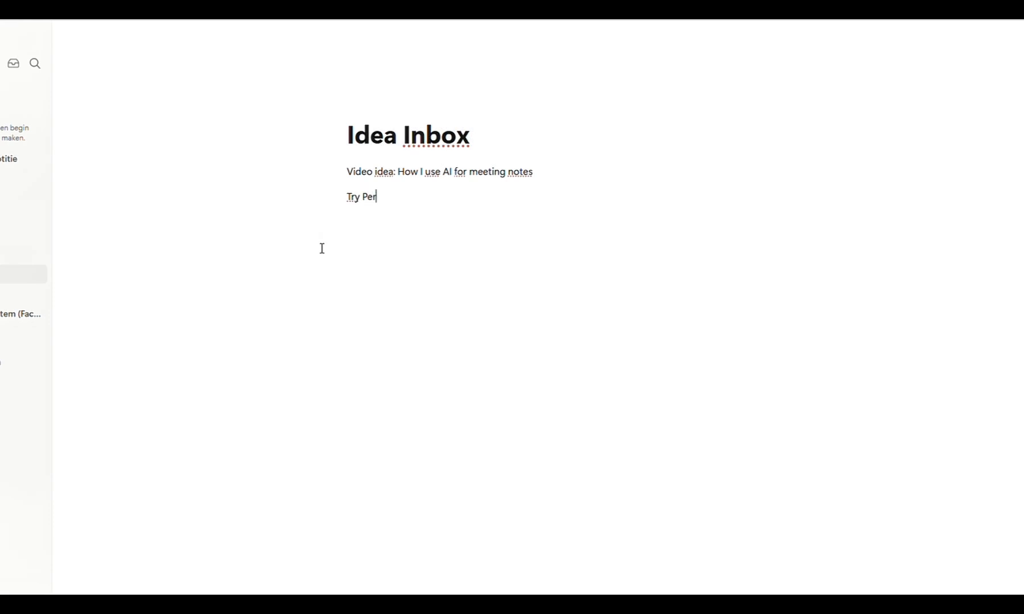
type("plexity for reseat")
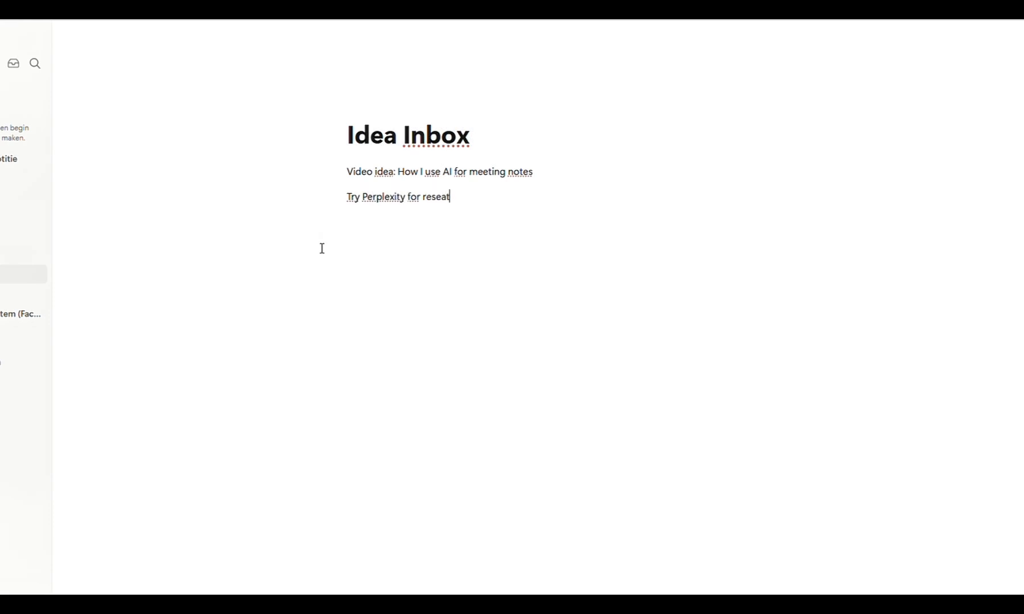
key("BackSpace")
type("rch workflow")
key("Return")
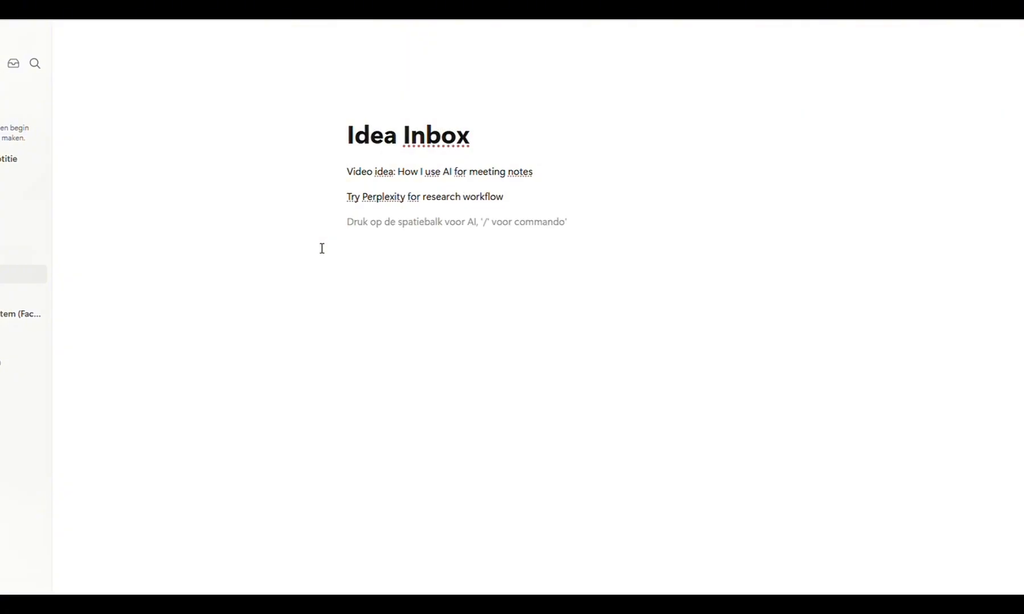
Step: Add the ideas "Life OS episode about energy management" and "Test Claude for weekly email summary" on separate lines of the Idea Inbox
type("Life ")
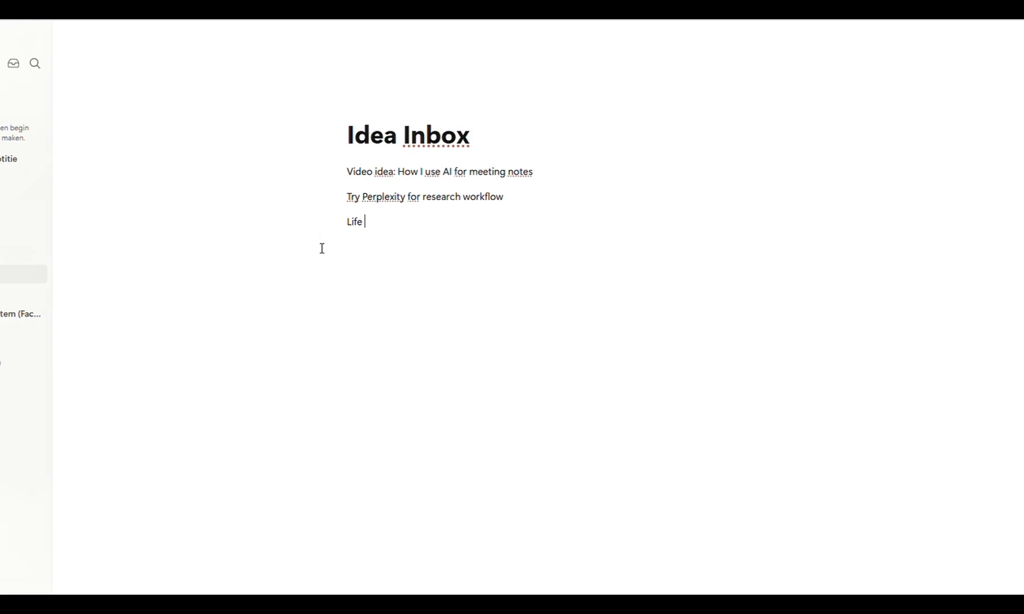
type("OS episode about energ")
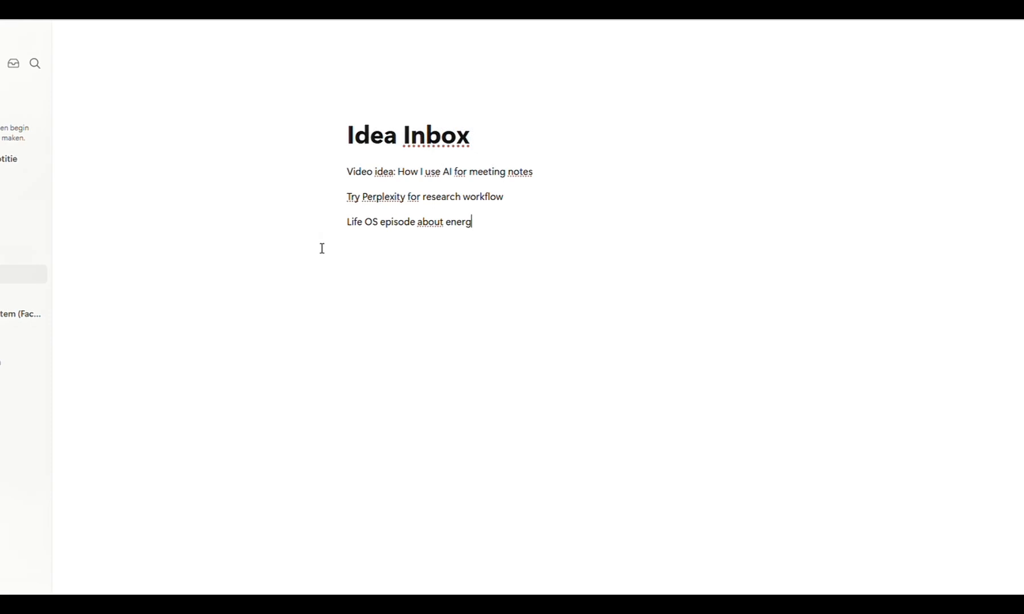
type("y management")
key("Return")
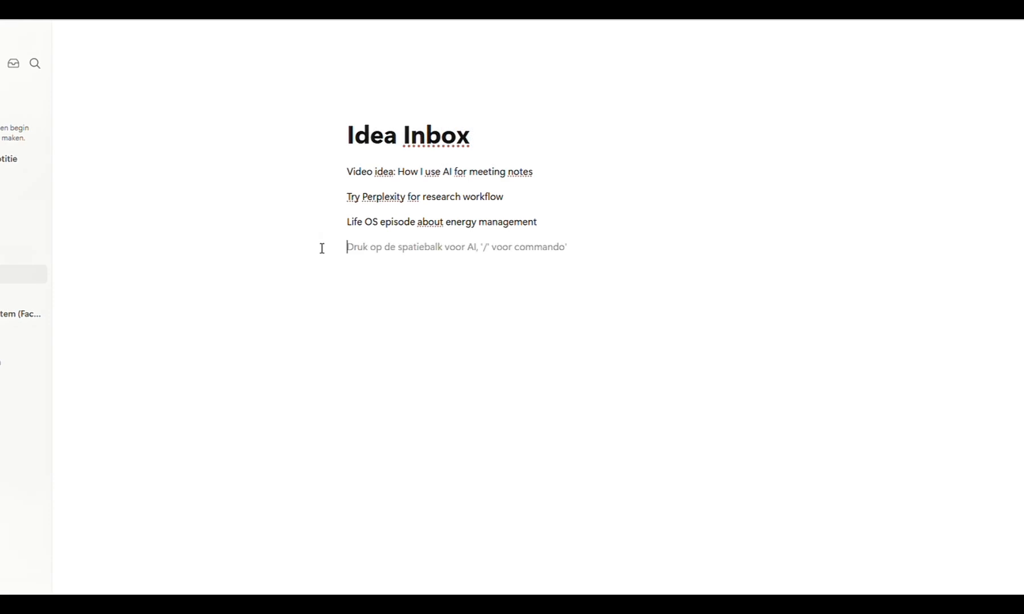
type("Test ")
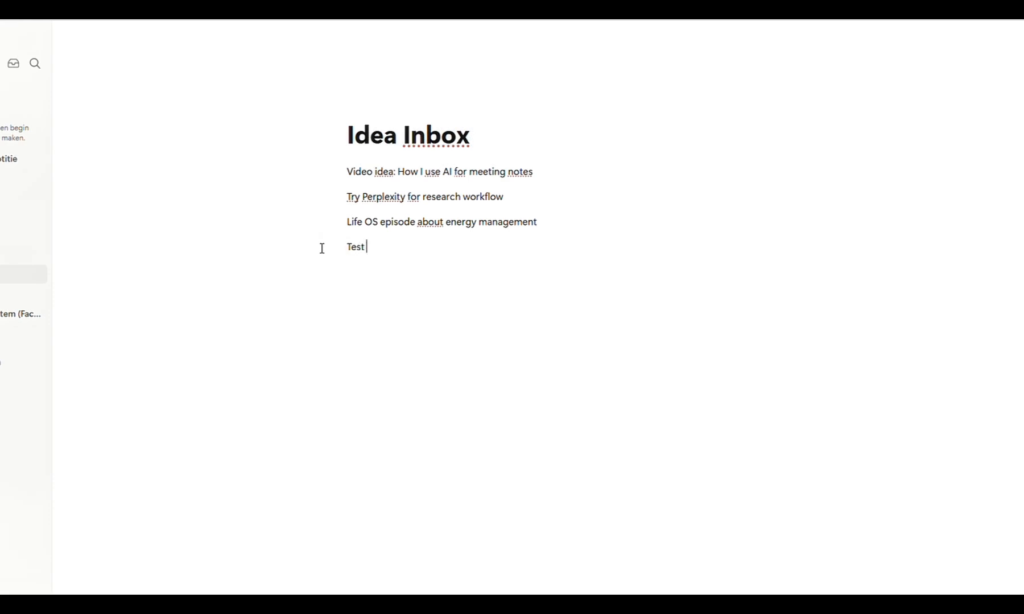
type("Claude for weekly email ")
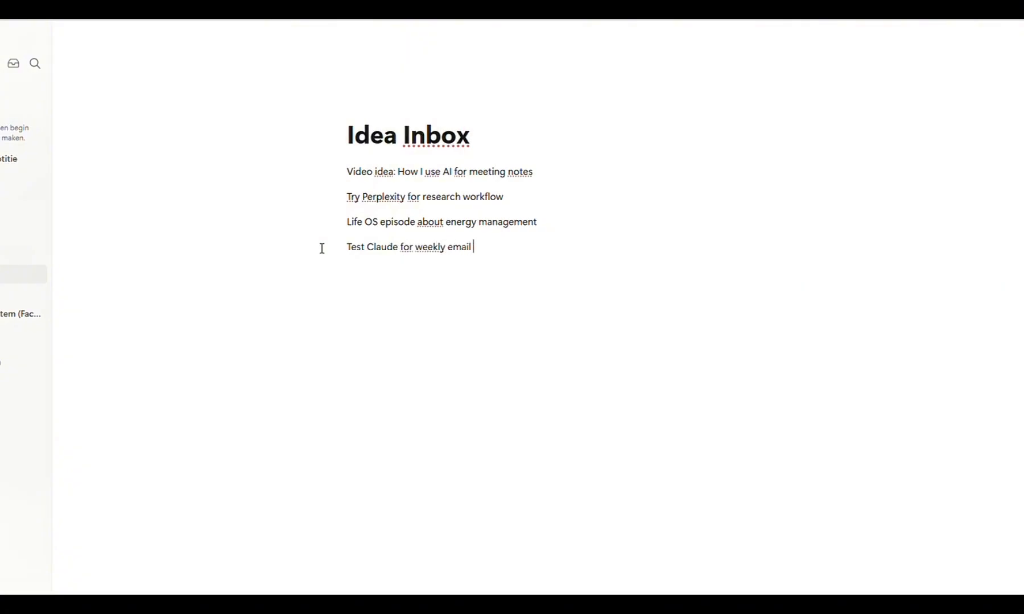
type("summary")
key("Return")
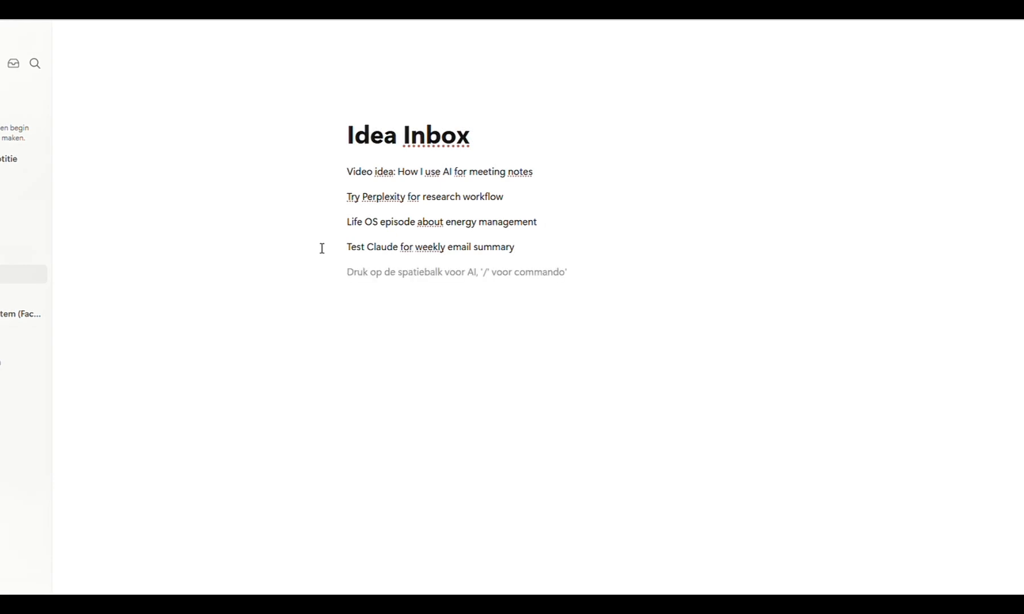
Step: Add the ideas "Idea: morning route with AI tools" and "Book recommendation system with Notion" on separate lines of the Idea Inbox
type("Idea")
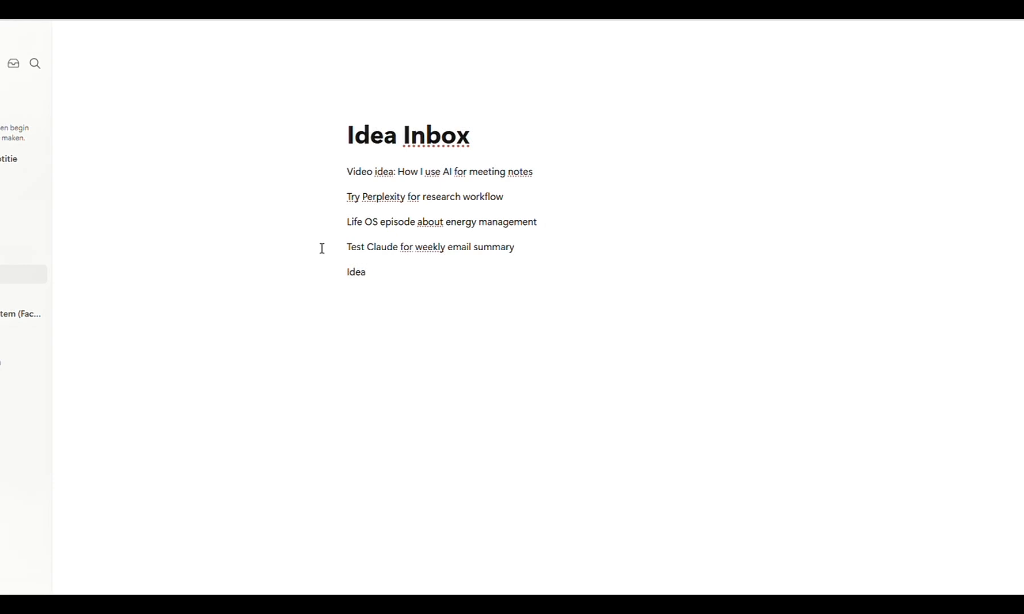
type(": morning route with AI tools")
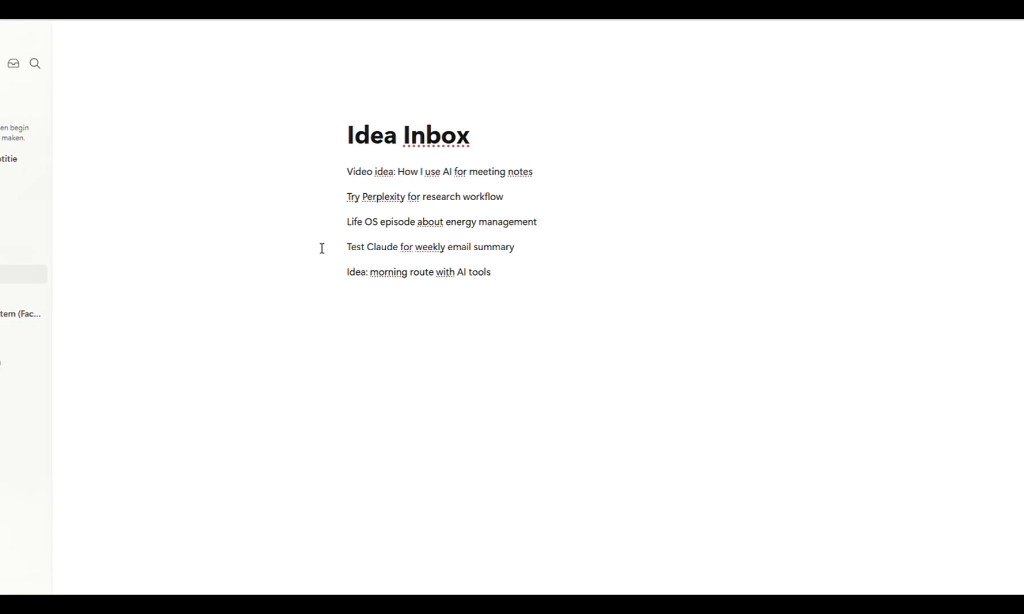
key("Return")
type("Book recommendation system")
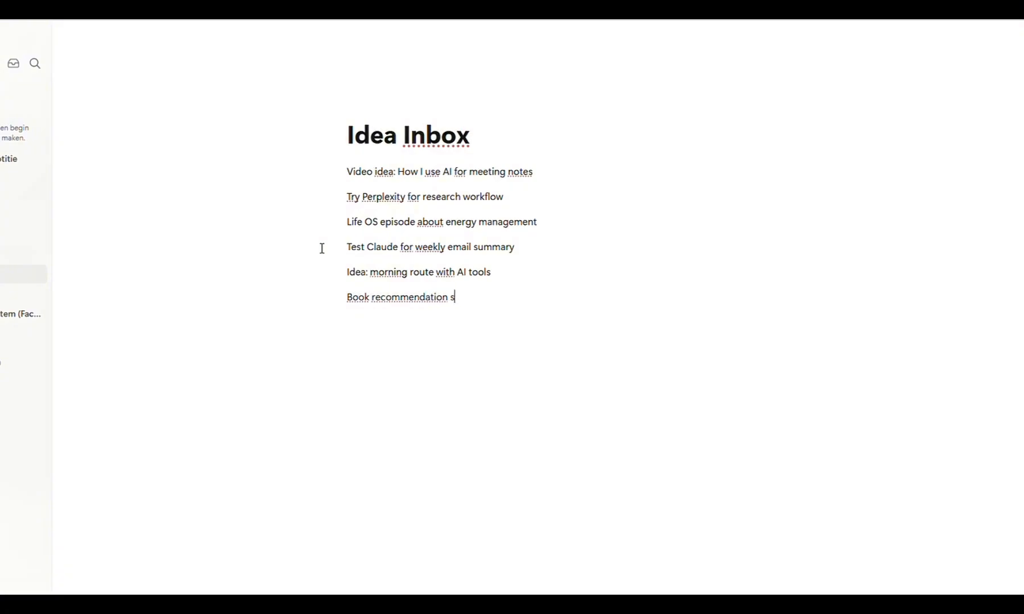
type(" with Notion")
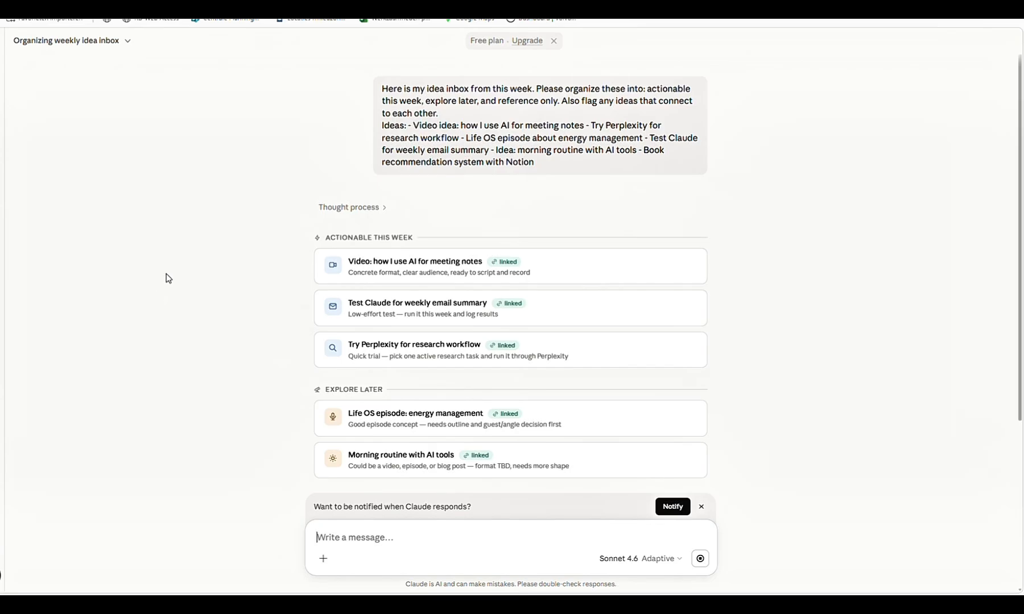
Step: Examine how the Claude chat sorts the ideas by category, which connections it flags and the logic behind the sorting
scroll(168, 268, "down", 2)
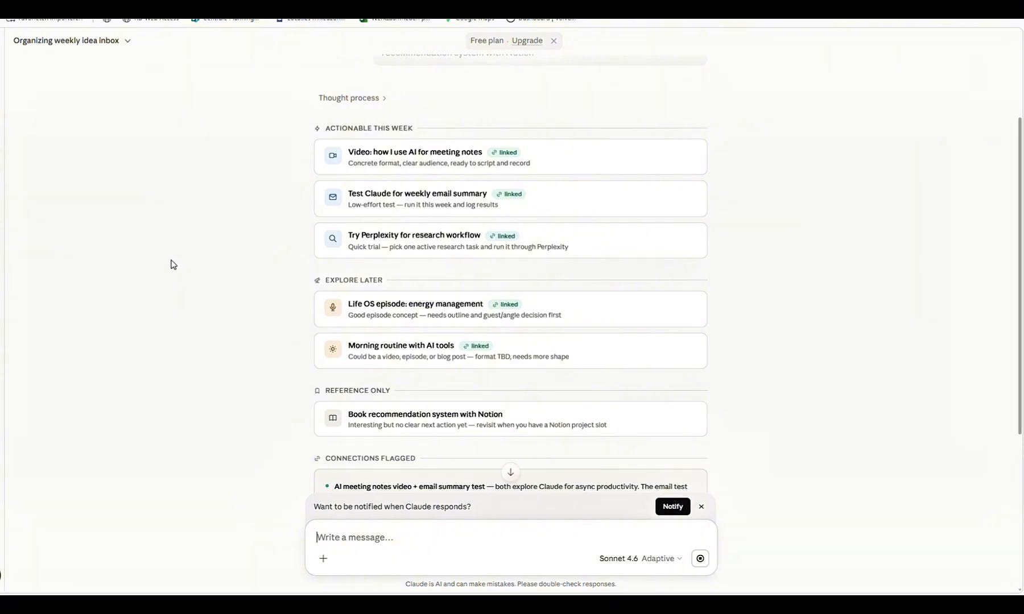
scroll(170, 265, "down", 1)
scroll(172, 265, "down", 1)
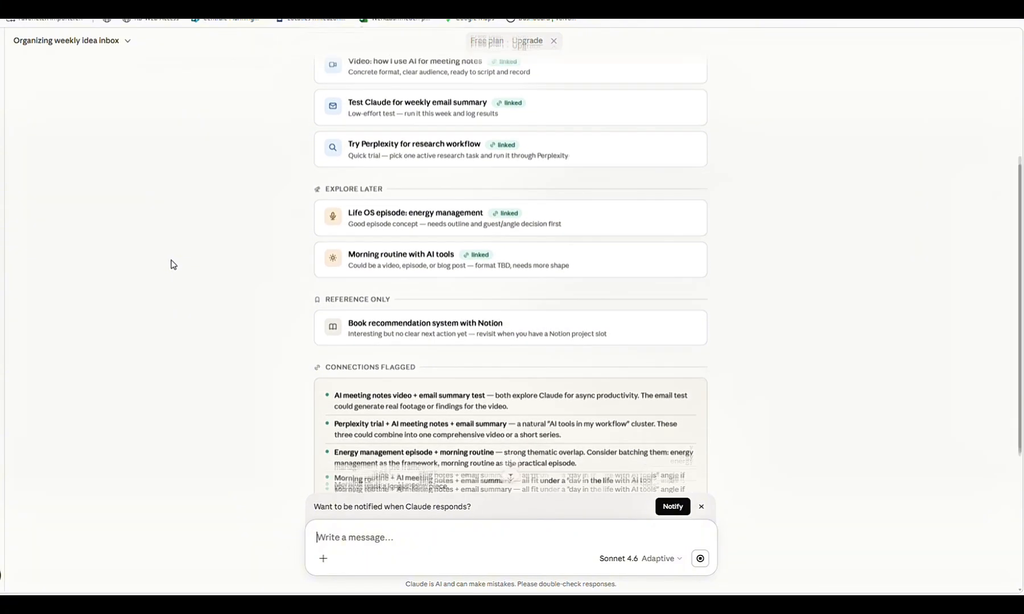
scroll(172, 264, "down", 1)
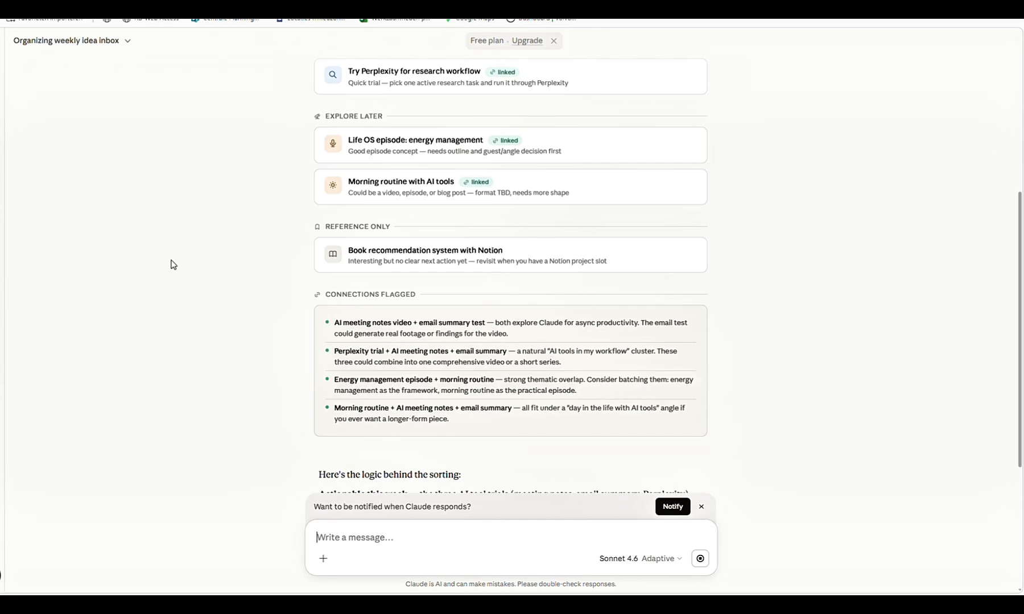
scroll(173, 264, "down", 1)
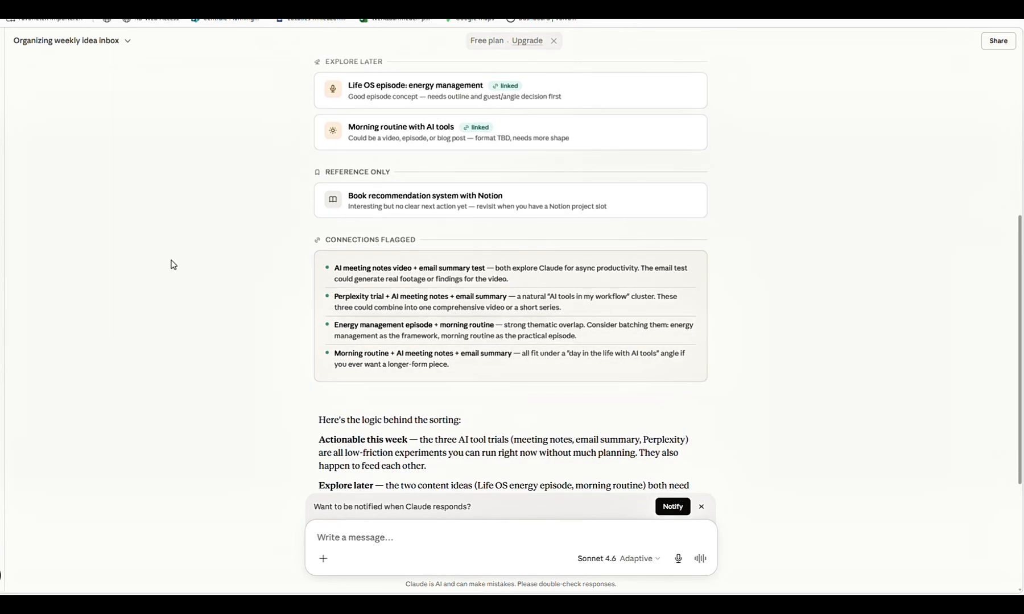
scroll(173, 265, "down", 1)
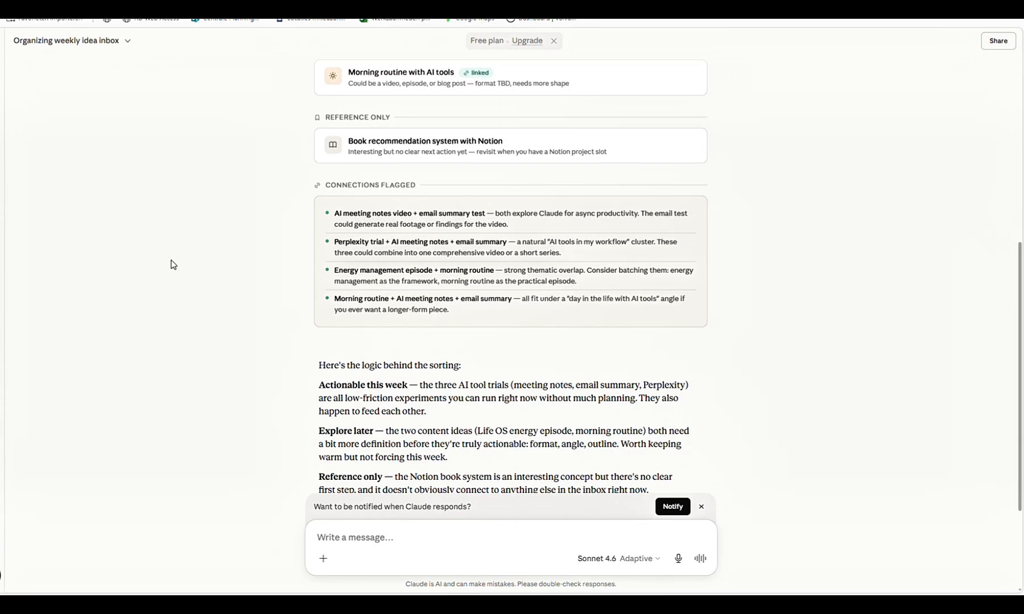
scroll(173, 265, "down", 1)
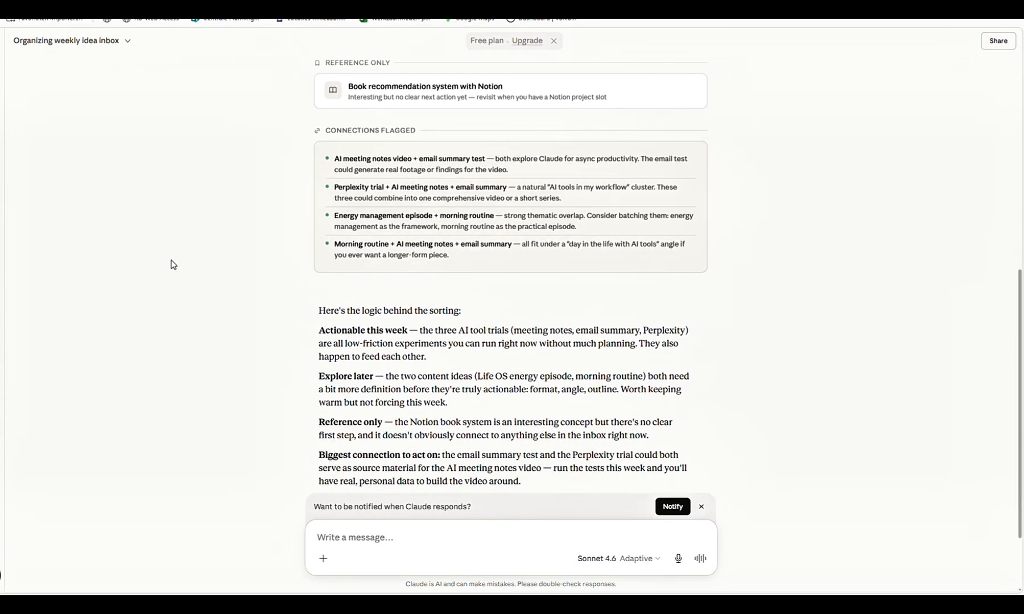
scroll(173, 265, "down", 1)
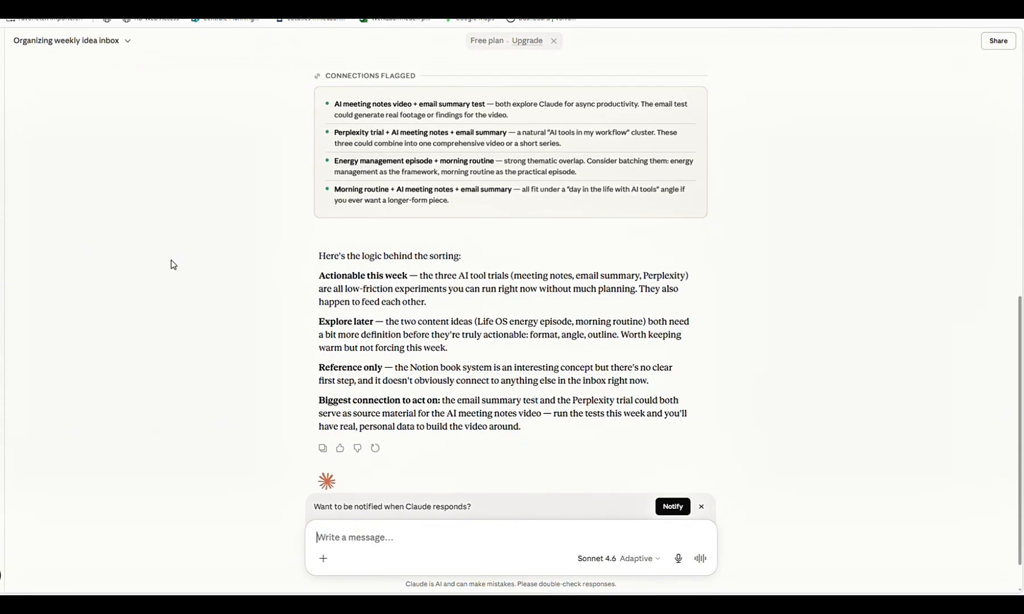
scroll(172, 265, "down", 1)
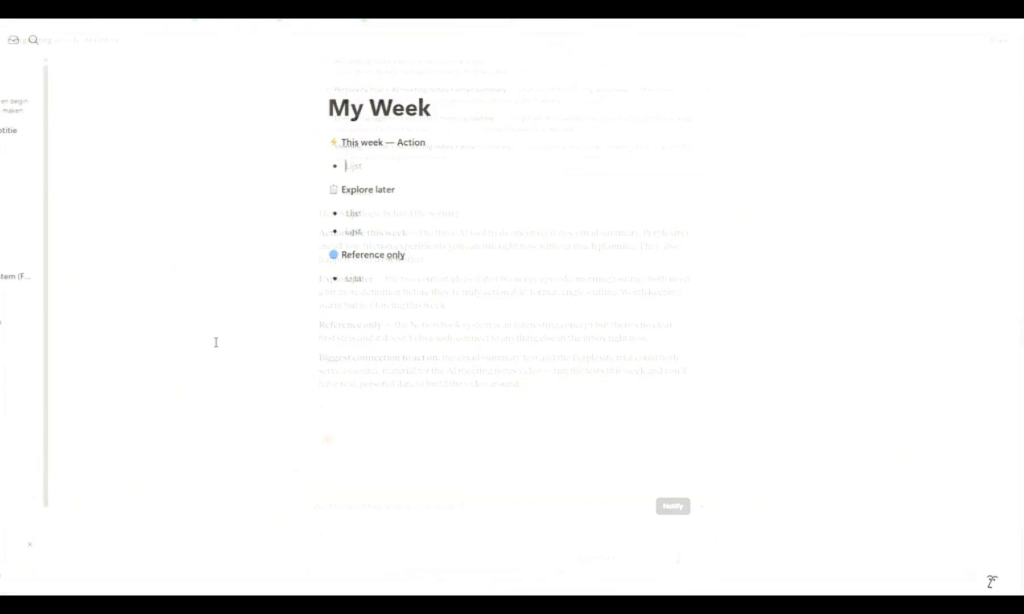
Step: In the Notion page My Week, enter "Video idea: How I use AI for meeting notes" under This week — Action
type("V")
type("ideo")
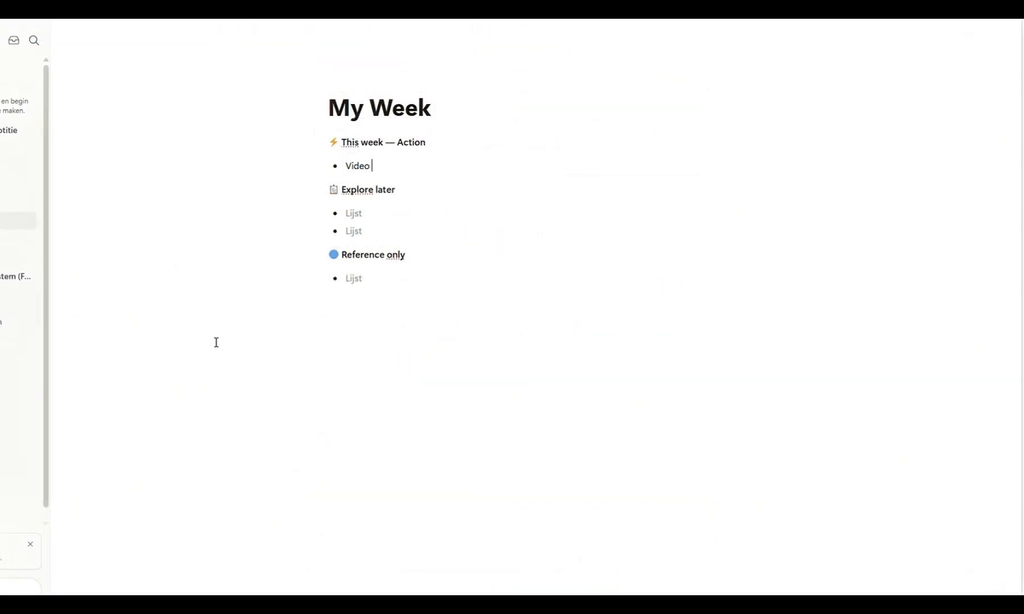
type(" ID")
key("BackSpace")
key("BackSpace")
type("idea: How I use AI for meeting notes")
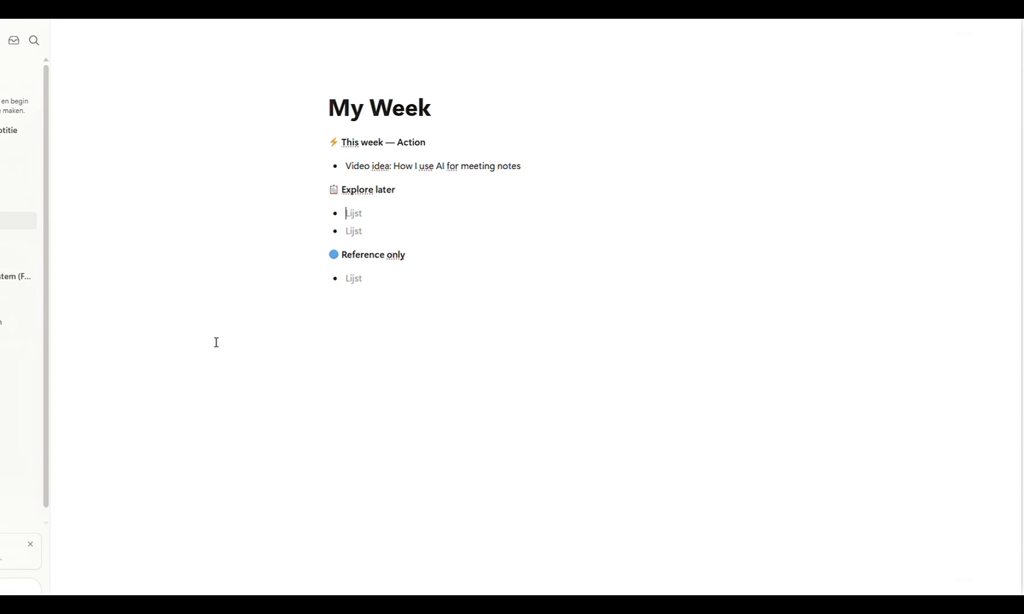
Step: List "Morning routine with AI tools" and "Book recommendation system with Notion" under Explore later, and "Try Perplexity for research workflow" under Reference only
type(" 📋 Explore later Morning routine with AI t")
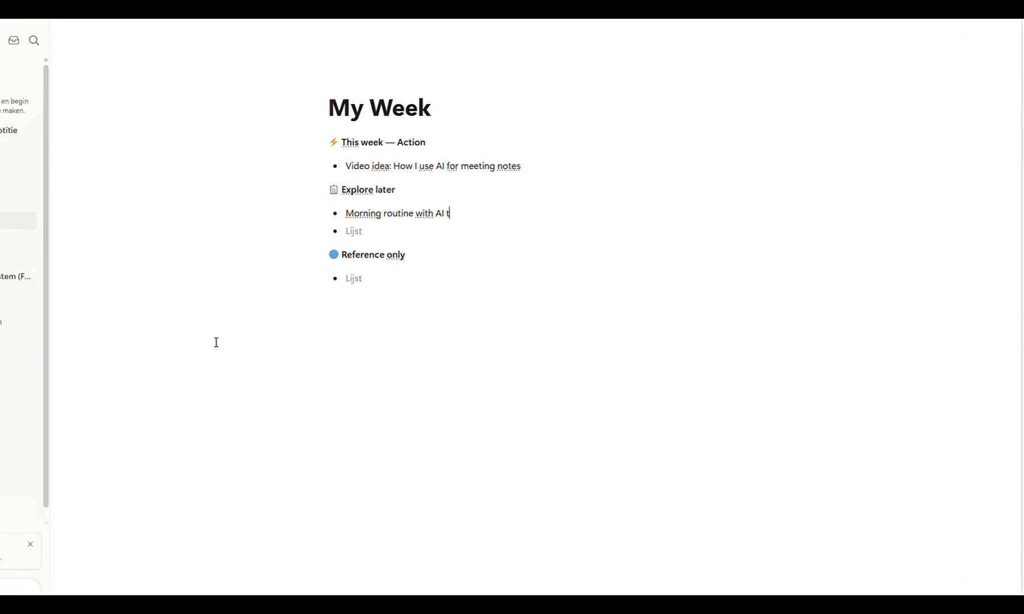
type("ools ")
type("Book recom")
type("menda")
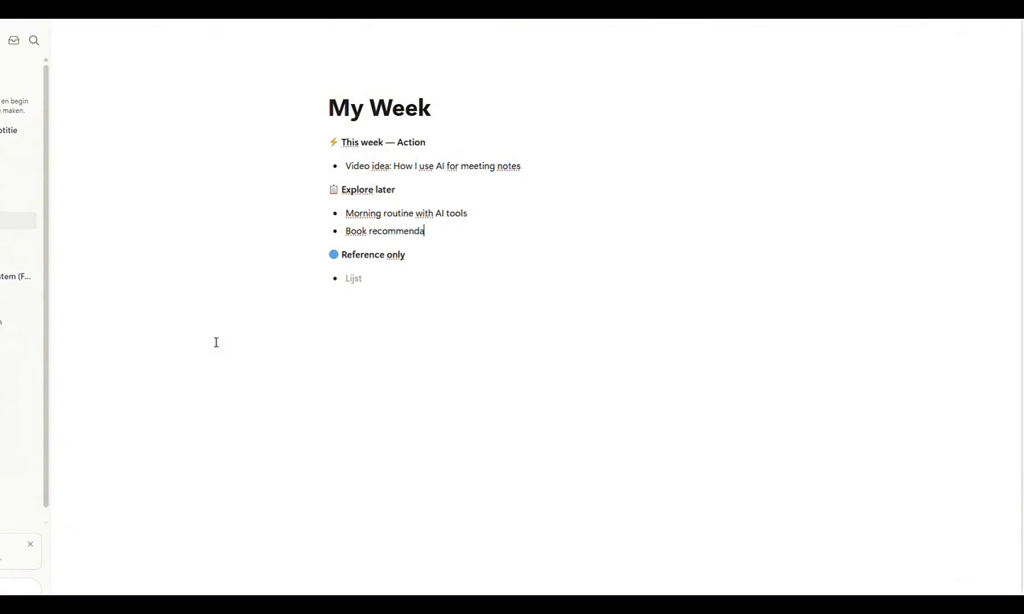
type("tion system with Notion")
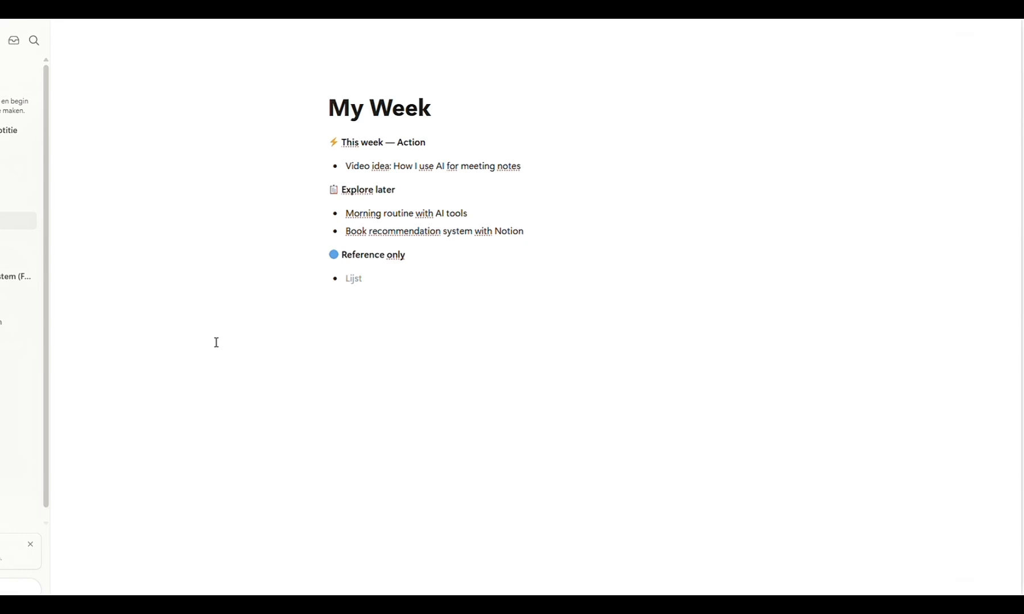
type(" 🔵 Reference only Try Perplexity for res")
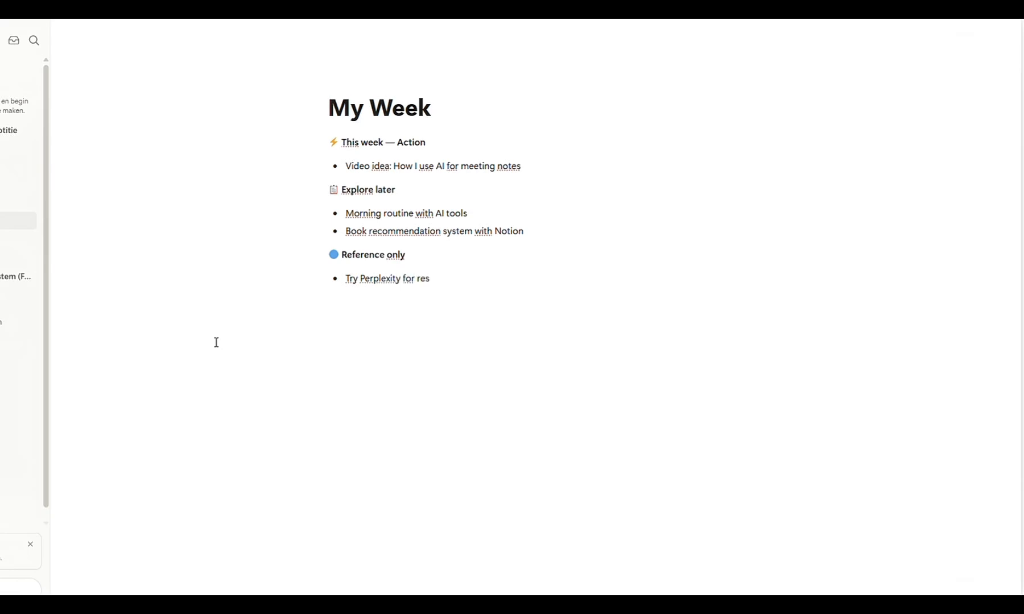
type("earch workflow")
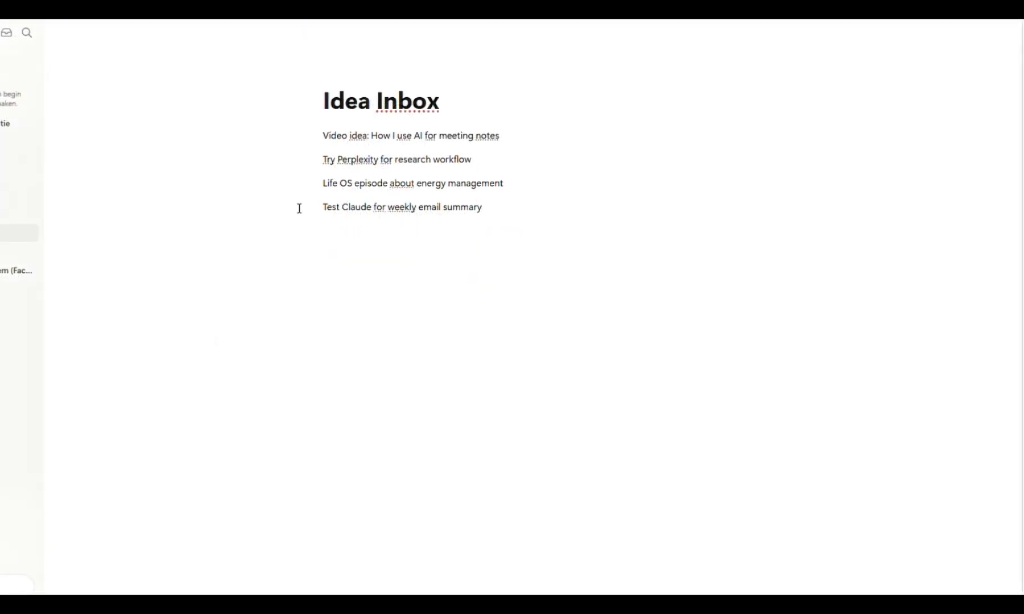
Step: Extend the Idea Inbox below the email summary idea with "Idea: morning route with AI tools" and "Book recommendation system with Notion"
key("Return")
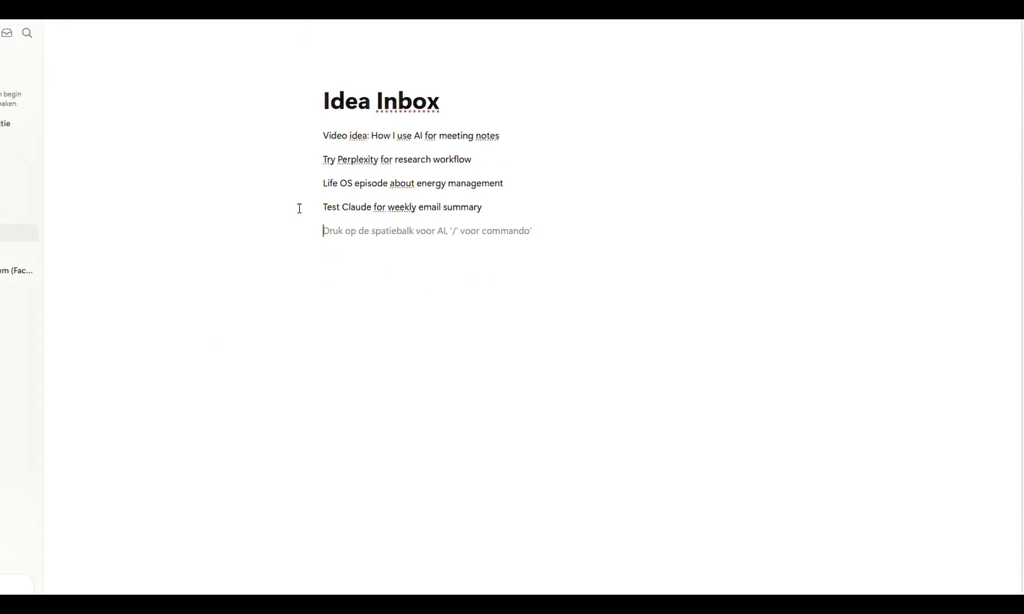
type("Idea")
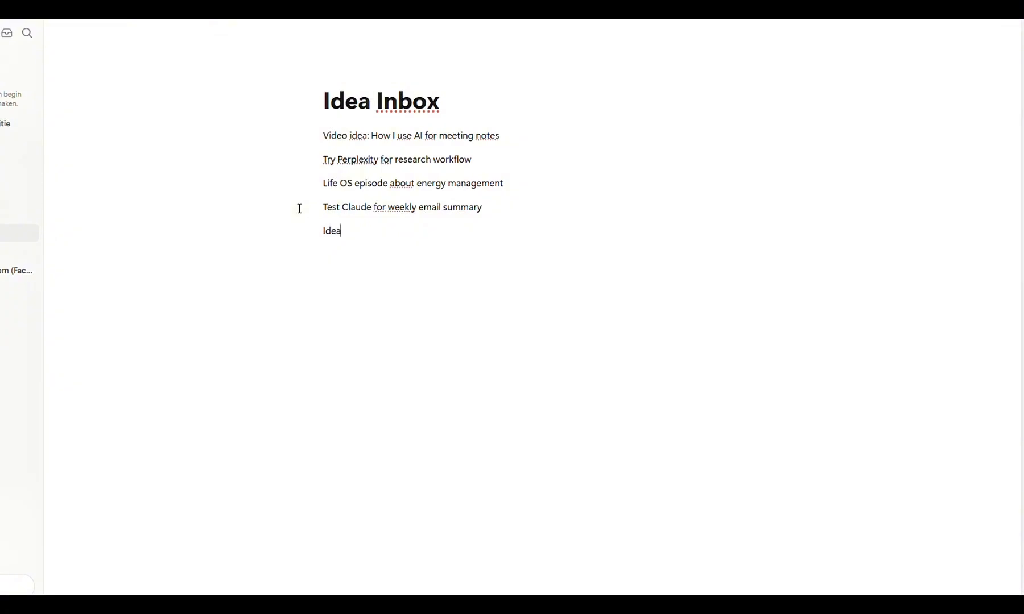
type(": morning route with AI tools")
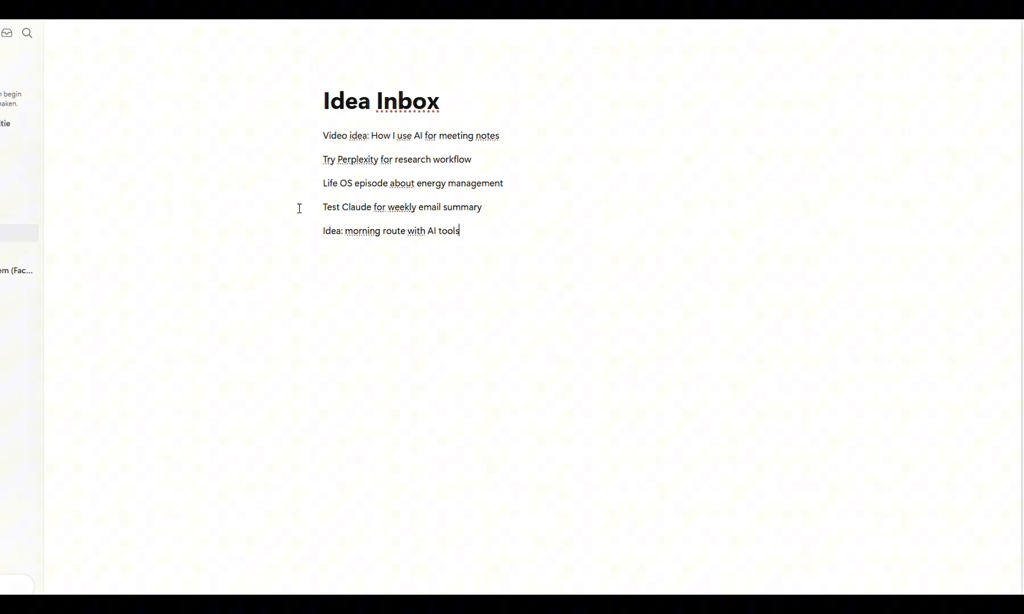
key("Return")
type("Book recommendation sy")
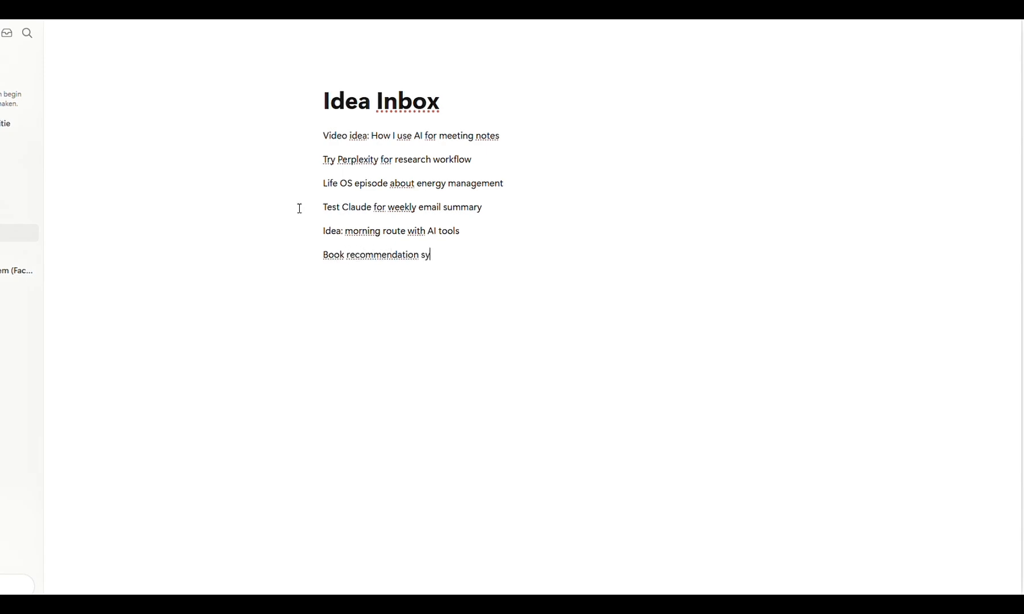
type("stem with Notio")
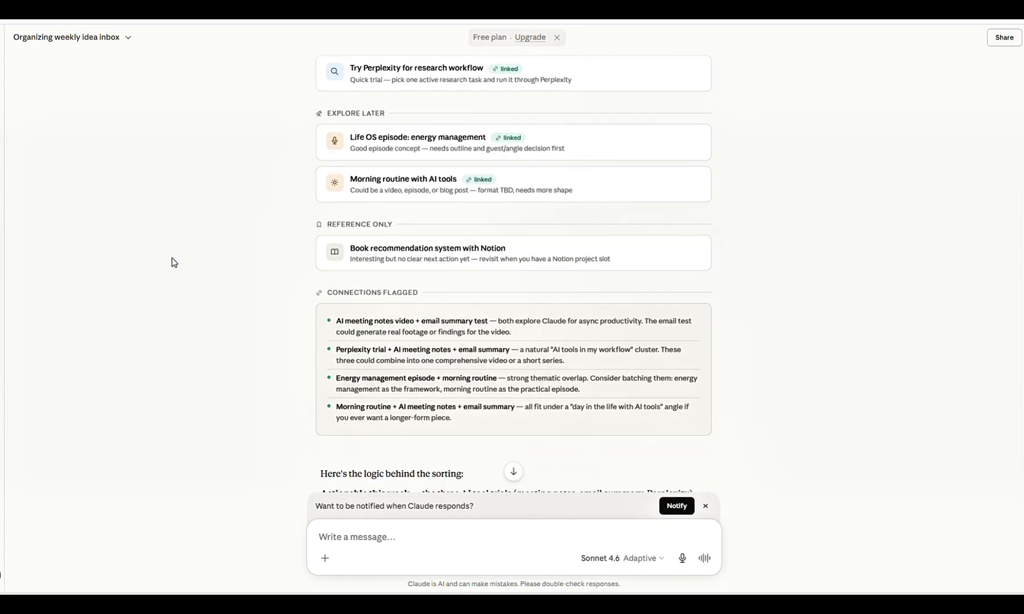
Step: Review the Claude chat's Explore later and Reference only ideas, the flagged connections and the explanation of the sorting
scroll(171, 258, "down", 1)
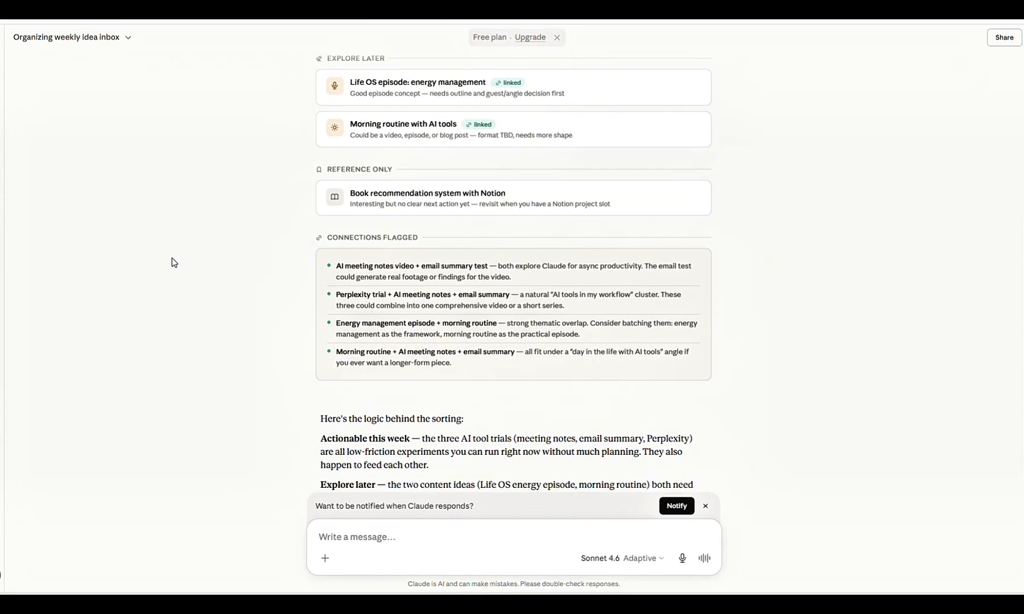
scroll(172, 258, "down", 1)
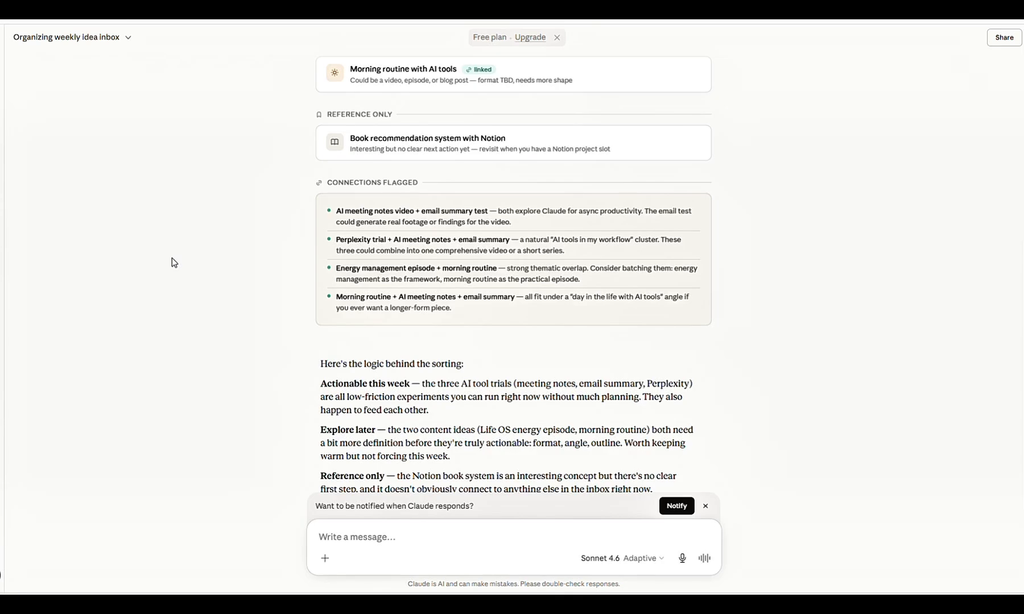
scroll(172, 262, "down", 1)
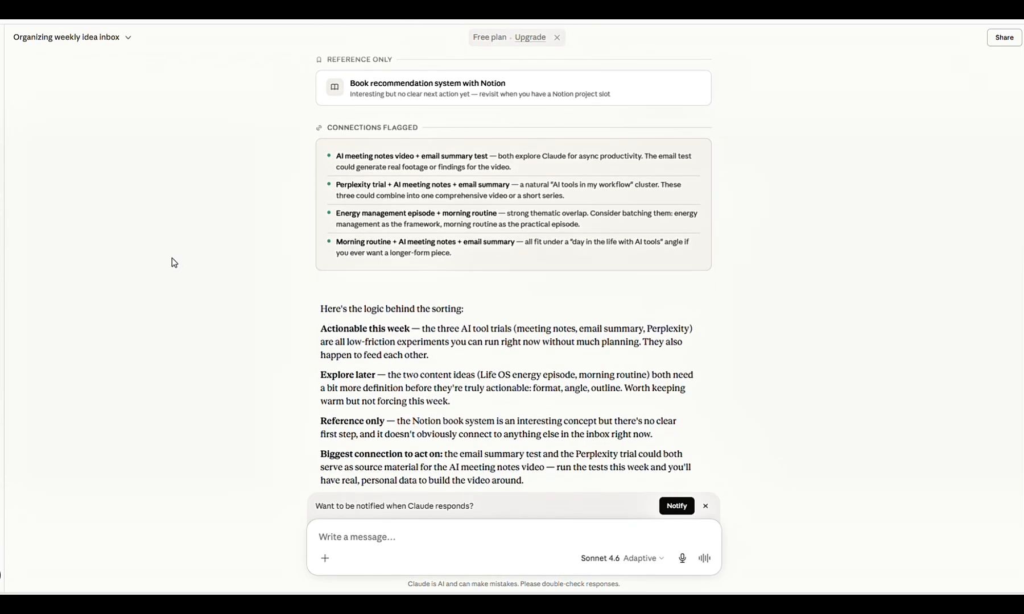
scroll(172, 258, "down", 1)
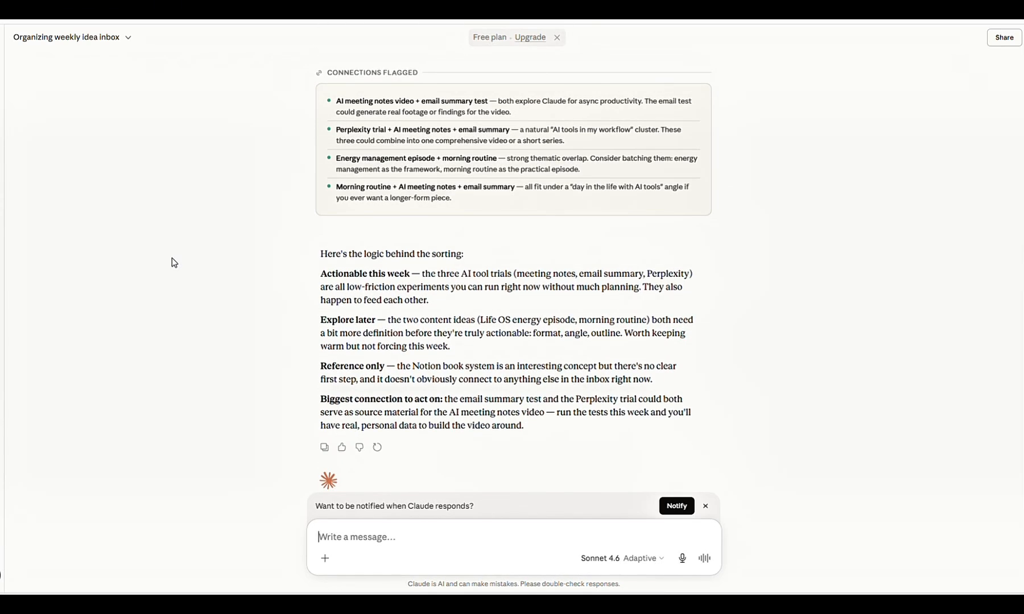
scroll(172, 257, "down", 1)
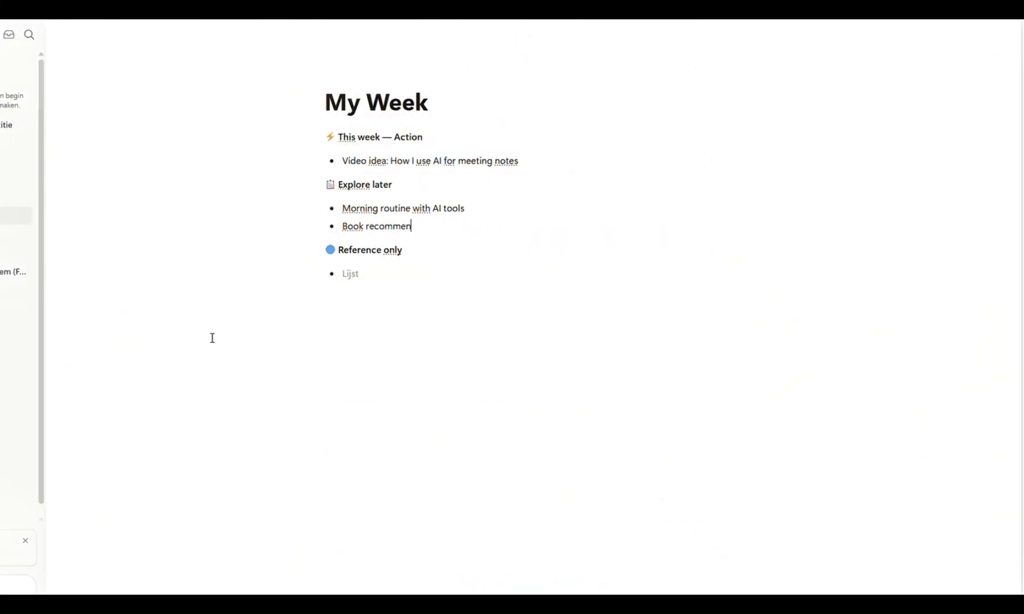
Step: In the Notion page My Week, complete "Book recommendation system with Notion" under Explore later and add "Try Perplexity for research workflow" under Reference only
type("dation system with Notion")
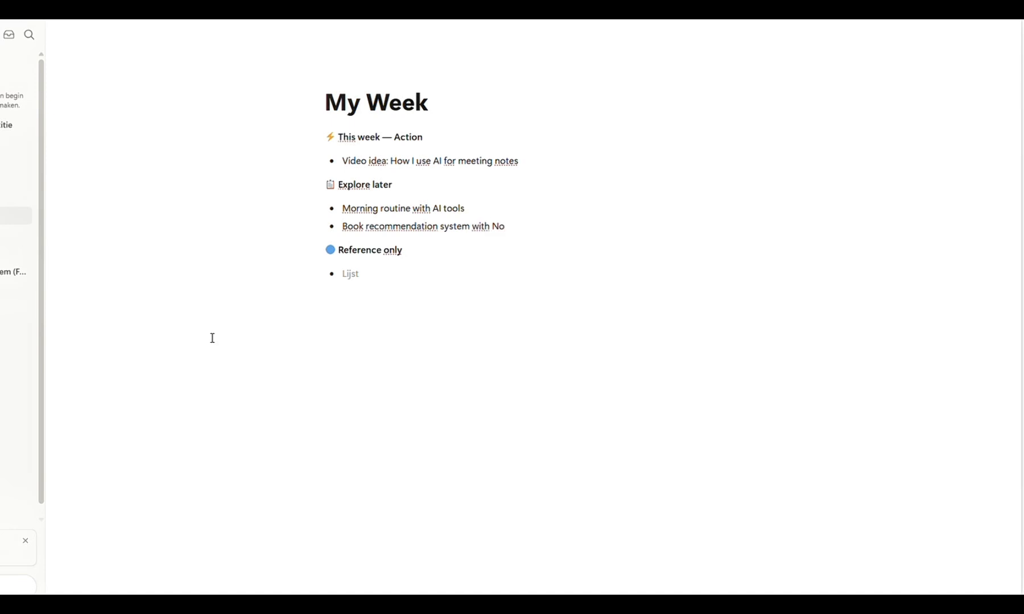
key("Down")
key("Down")
type("Try Perplexity for res")
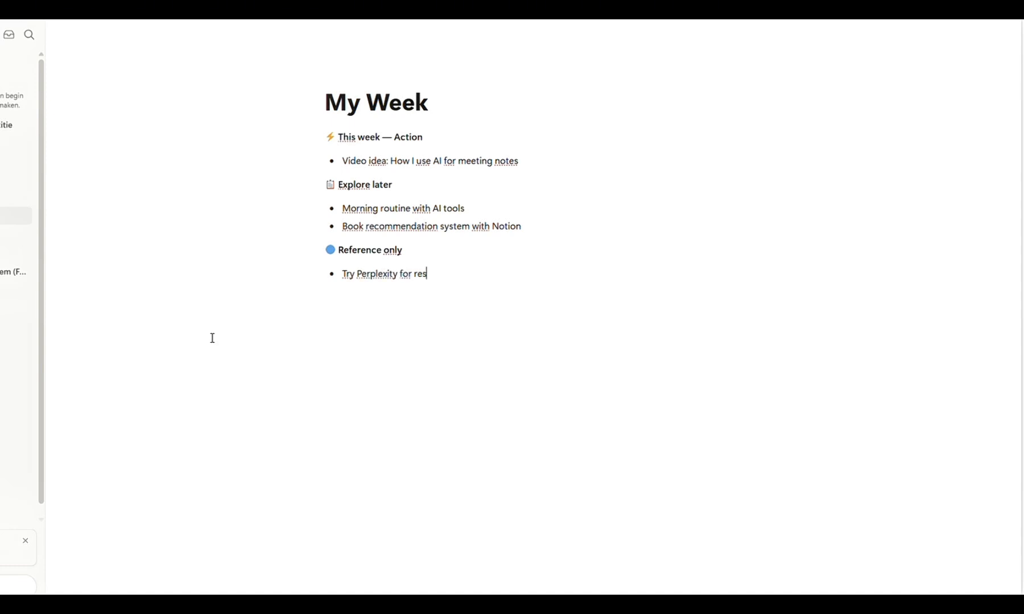
type("earch workflow")
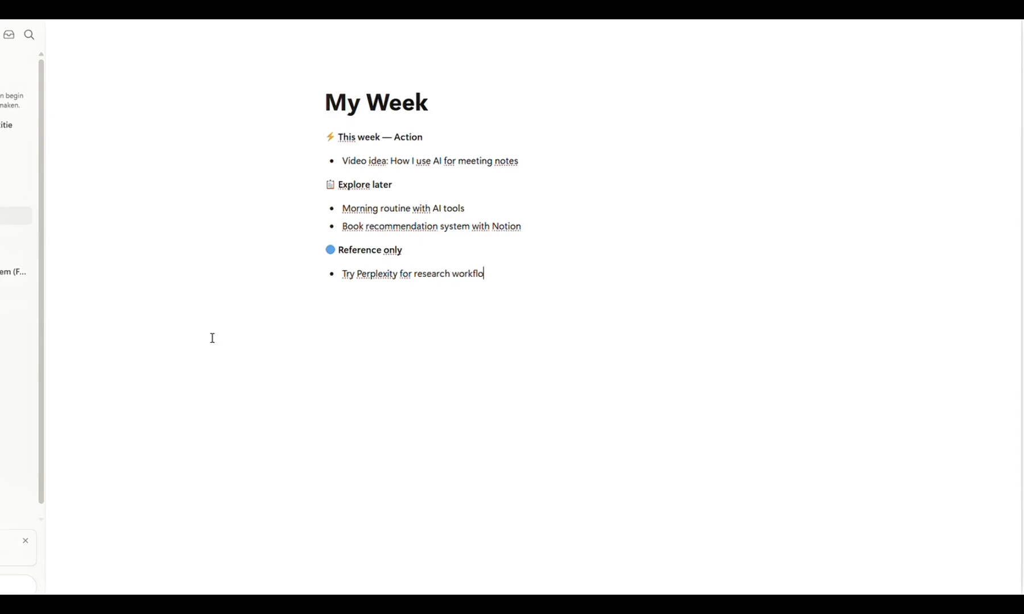